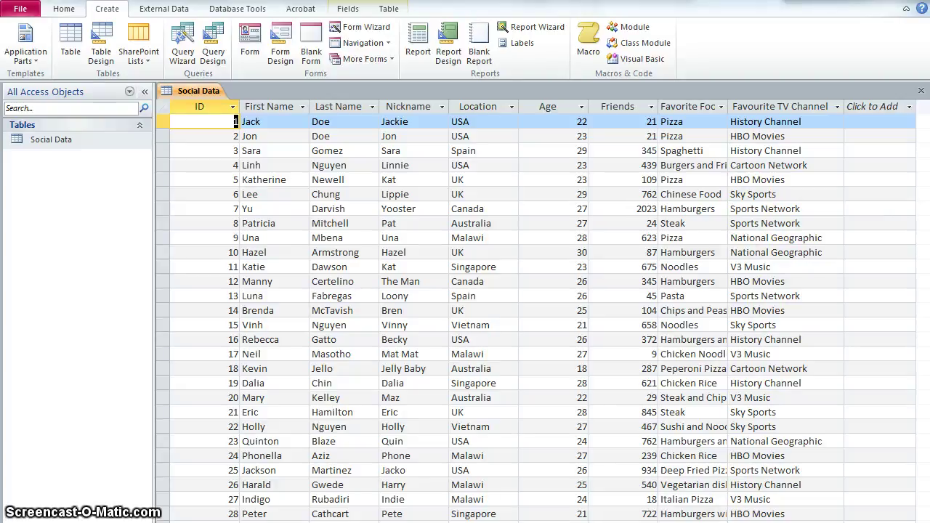
Step: Start a new query design and add the Social Data table to it
left_click(213, 45)
left_click_drag(426, 480, 416, 197)
double_click(364, 242)
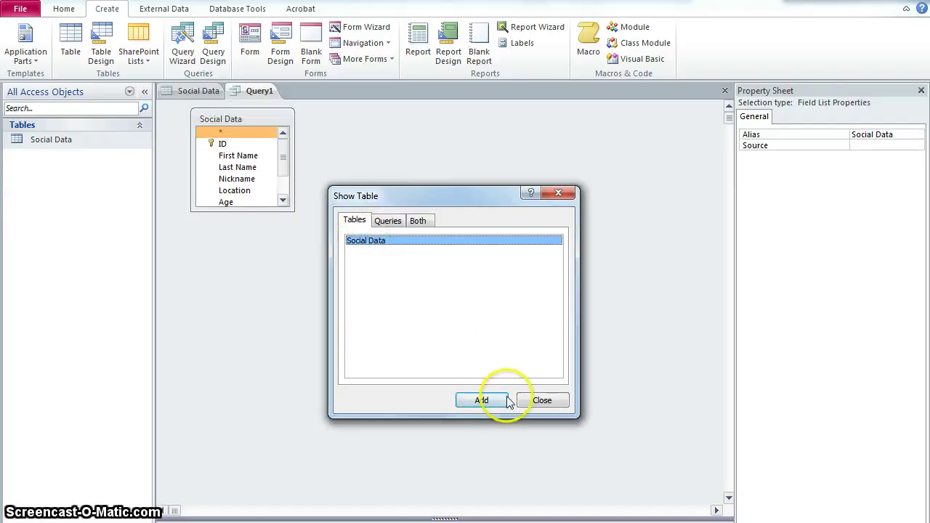
left_click(541, 400)
left_click_drag(484, 518, 475, 277)
Step: Add First Name, Last Name, Location, Age and Favourite TV Channel to the design grid
left_click(240, 156)
double_click(240, 157)
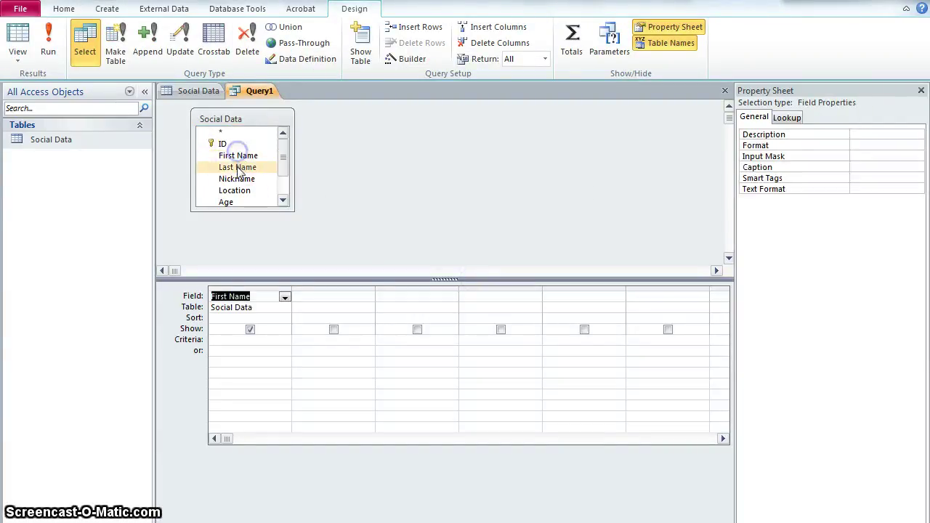
double_click(238, 167)
double_click(242, 191)
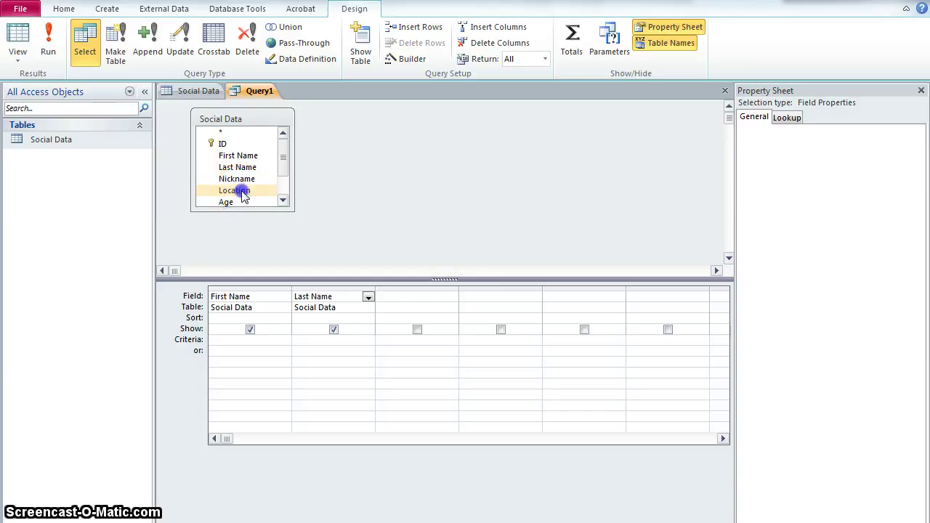
double_click(238, 203)
left_click_drag(241, 208, 245, 252)
left_click_drag(293, 225, 320, 225)
double_click(270, 238)
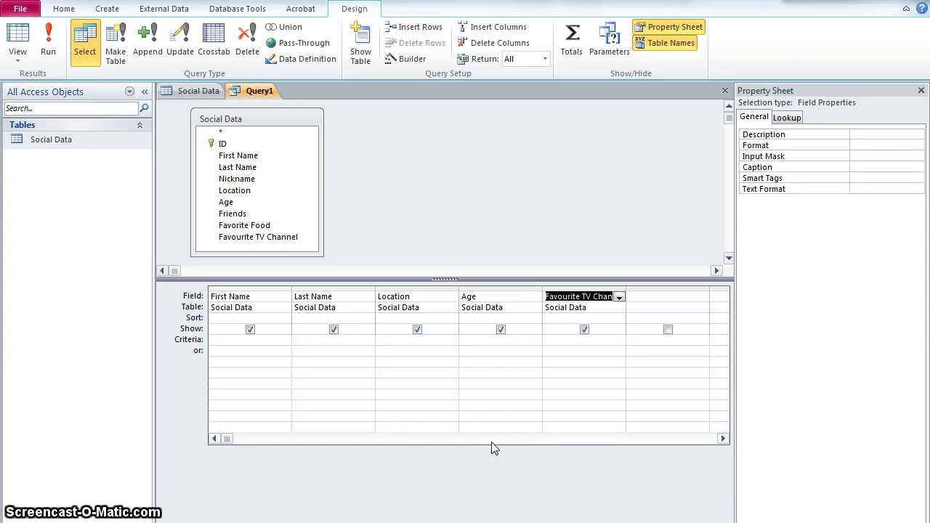
Step: Set Sports as the Favourite TV Channel criterion, run it, then compare against the Social Data records
left_click(557, 340)
type("S")
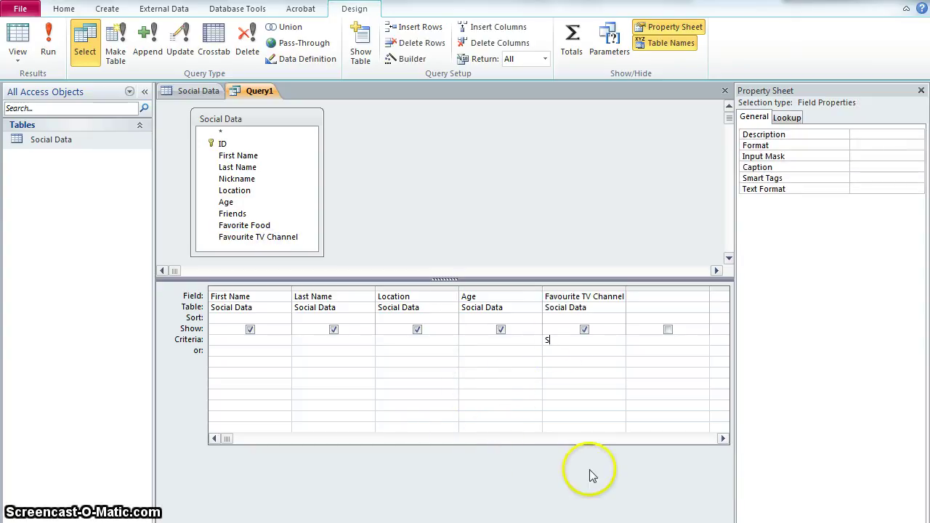
type("ports")
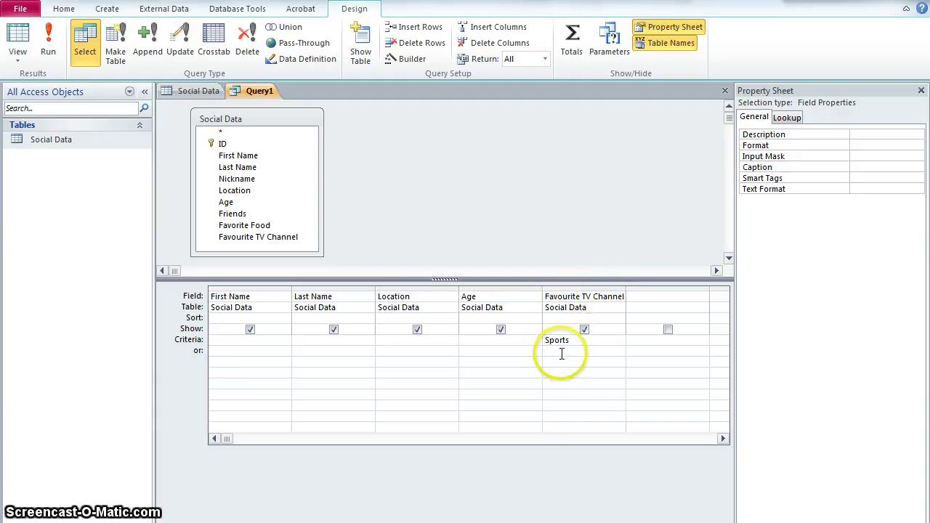
left_click(47, 40)
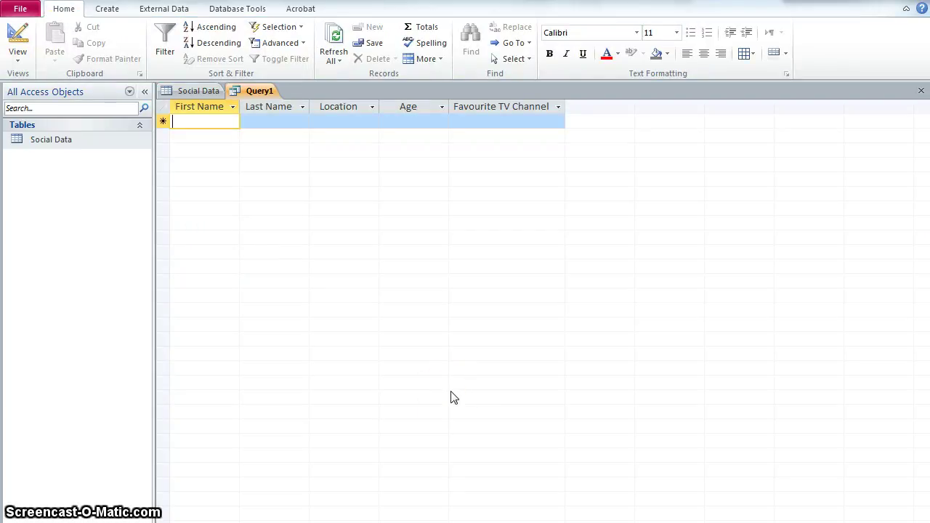
left_click(19, 35)
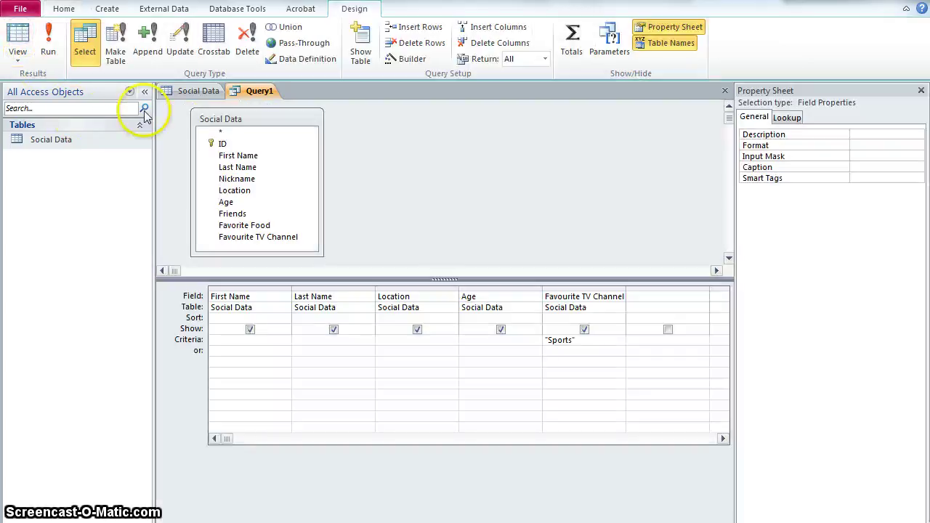
left_click(190, 92)
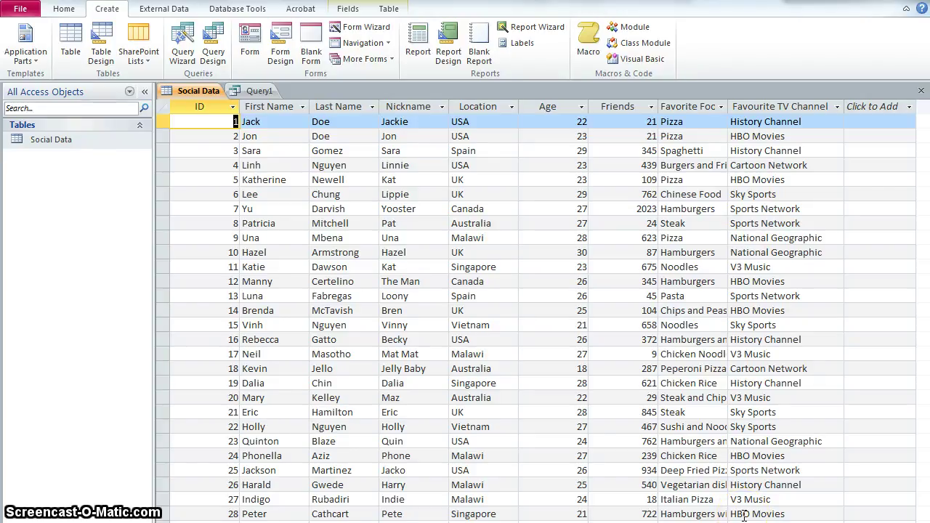
Step: Replace the Sports criterion with *Sports* so Access turns it into Like "*Sports*"
left_click(260, 91)
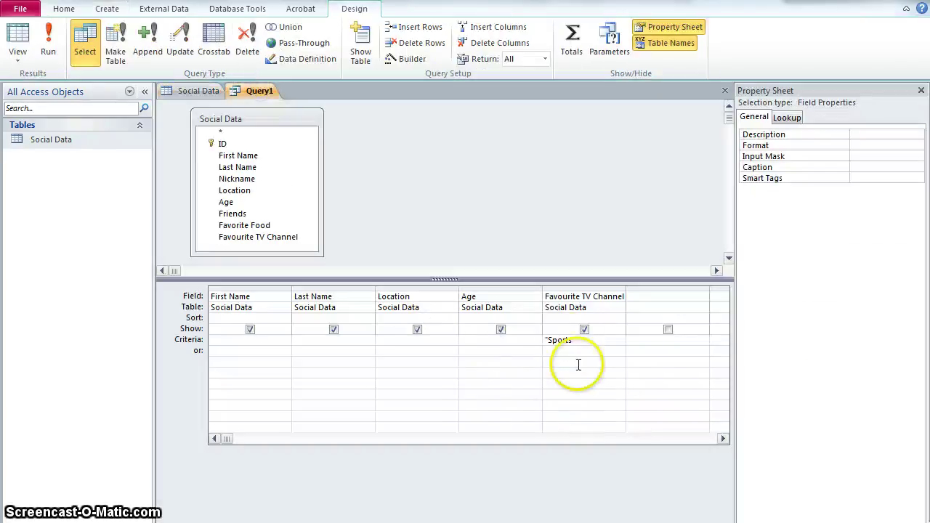
left_click_drag(578, 339, 554, 340)
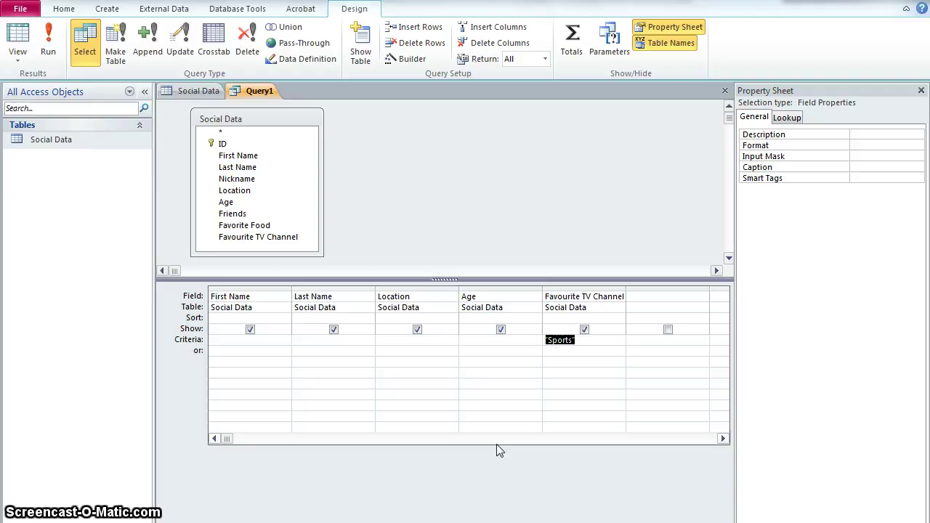
type("*")
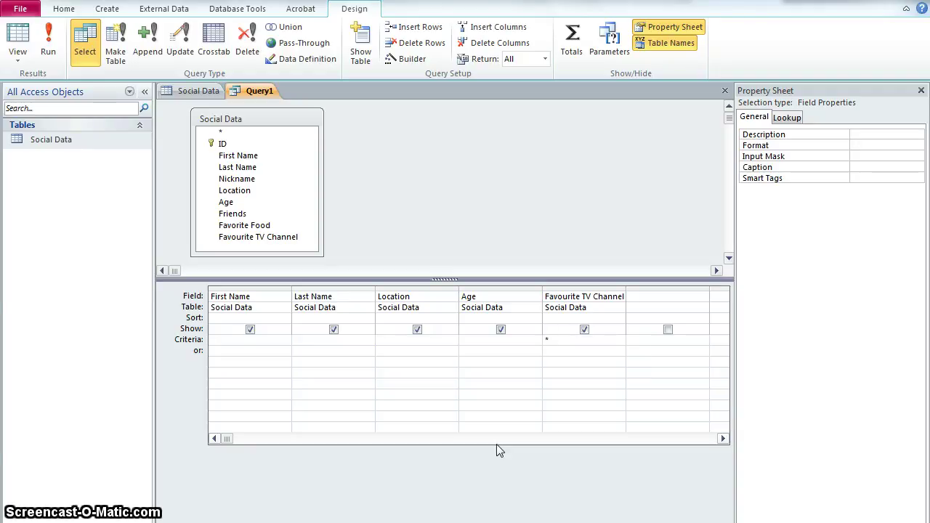
type("Sports*")
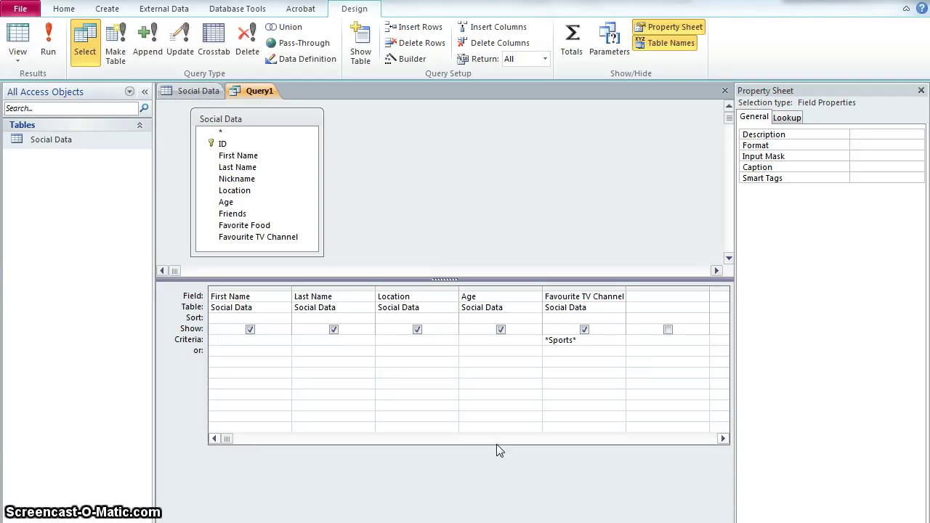
left_click(565, 368)
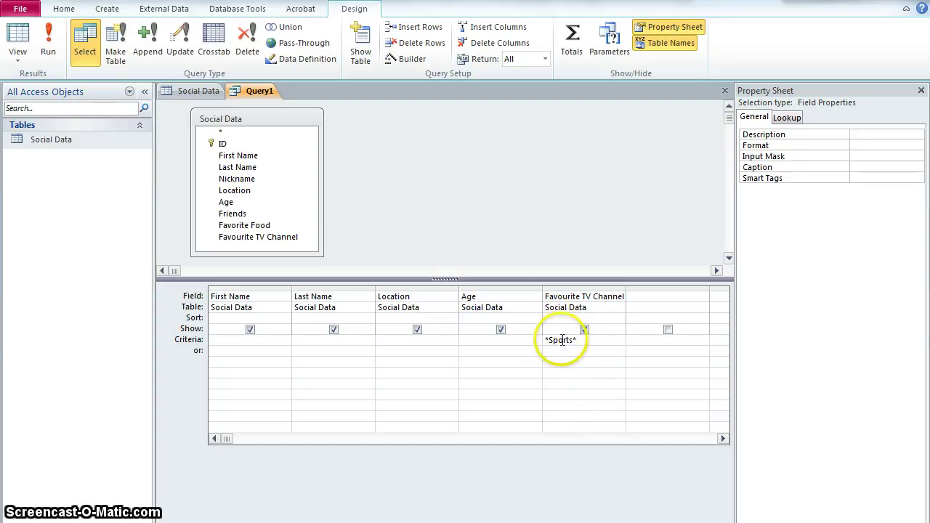
key("Tab")
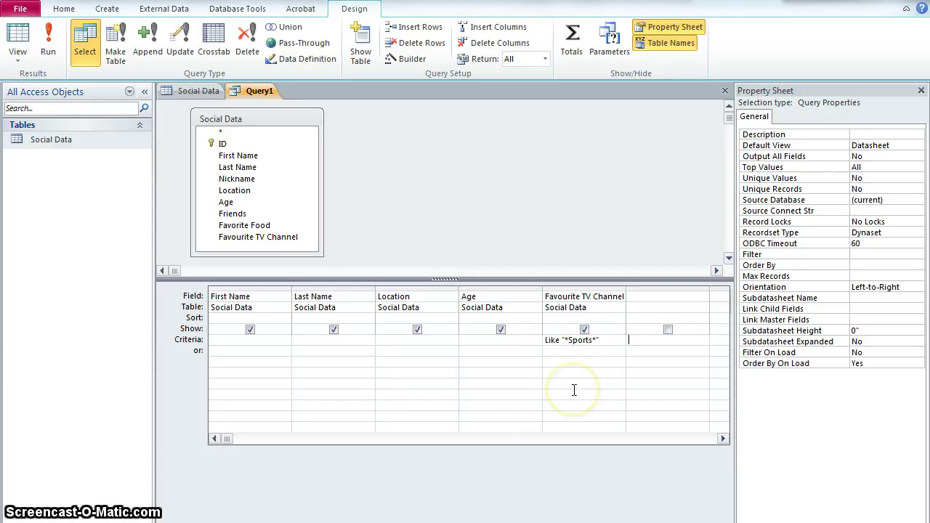
Step: Run the query to list the eight sports fans and save it as qrySports
left_click(48, 38)
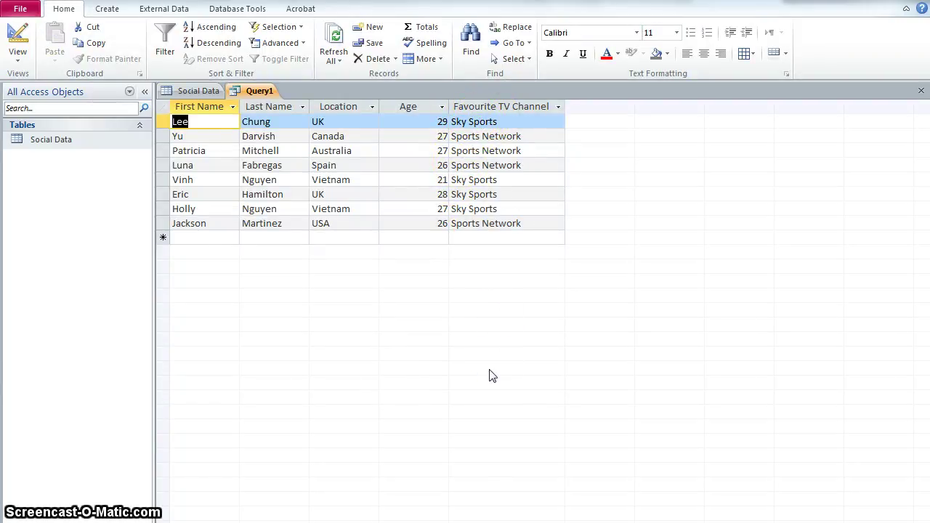
right_click(259, 91)
left_click(263, 95)
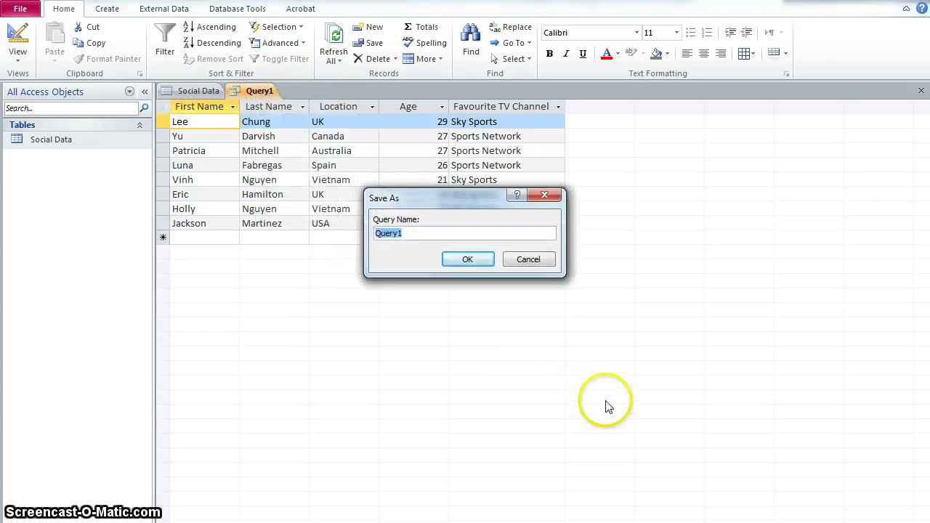
left_click(480, 259)
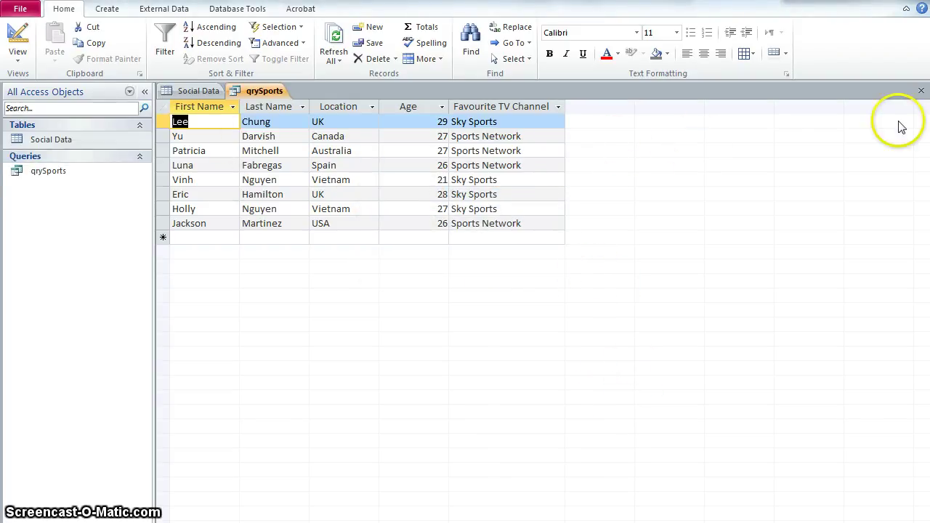
Step: Close qrySports, start the Report Wizard on Query: qrySports and add all five fields
left_click(921, 92)
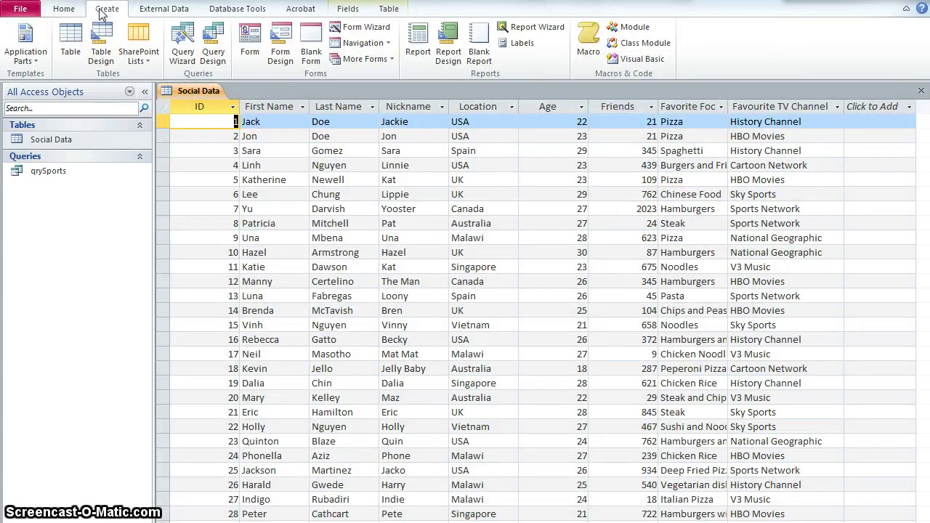
left_click(535, 34)
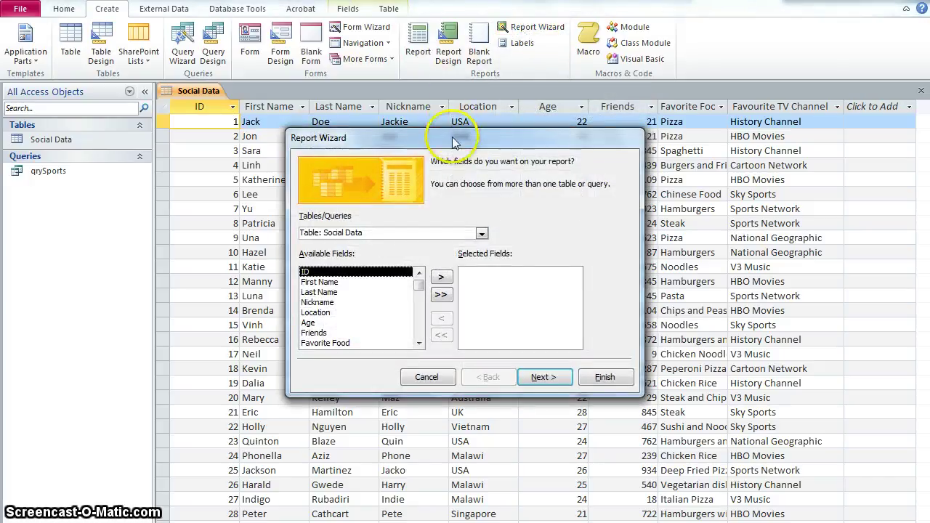
left_click_drag(468, 139, 461, 89)
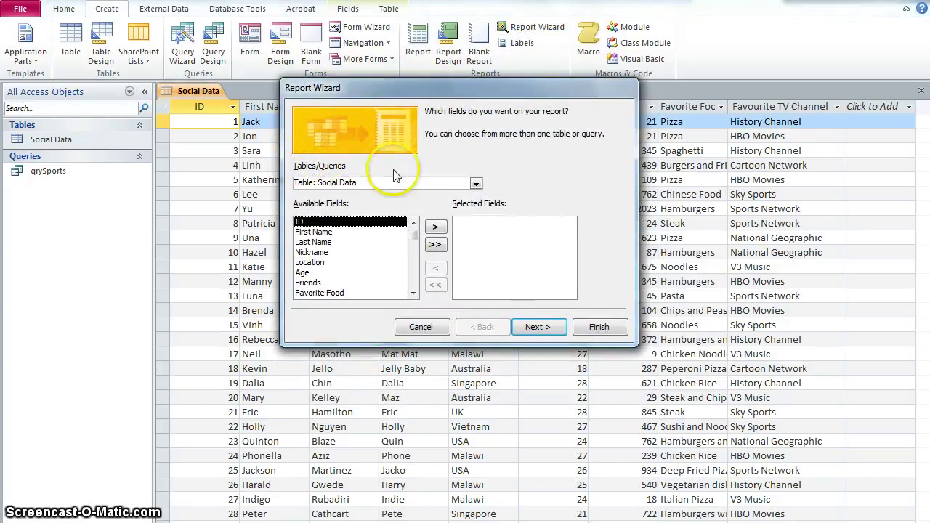
left_click(476, 184)
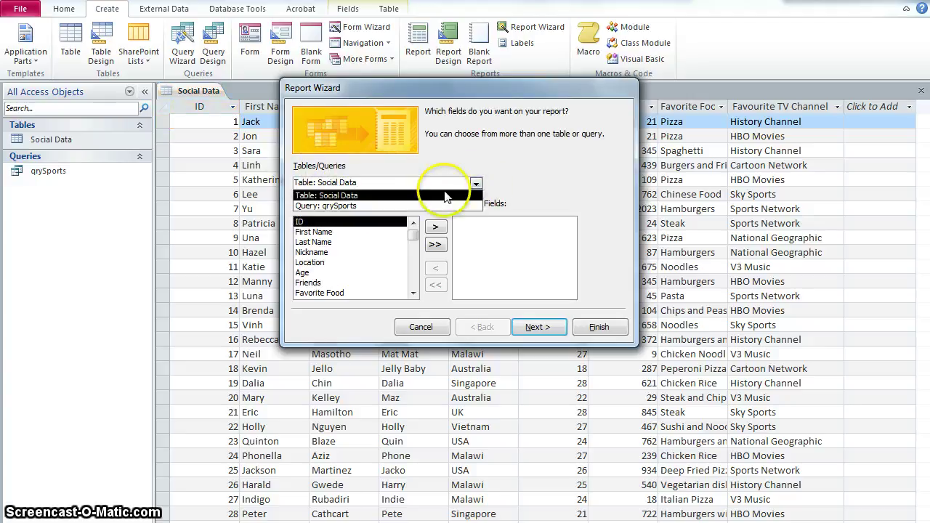
left_click(340, 207)
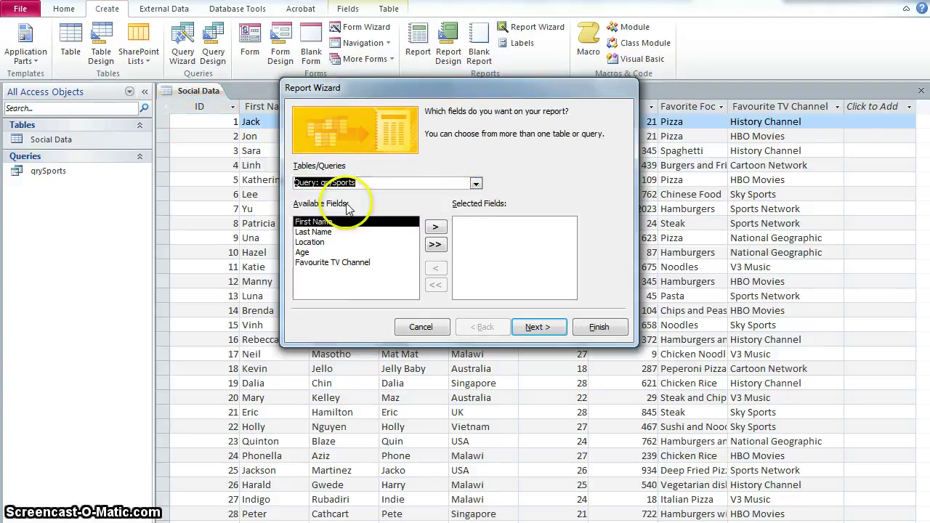
left_click(436, 227)
left_click(436, 228)
left_click(435, 227)
left_click(436, 227)
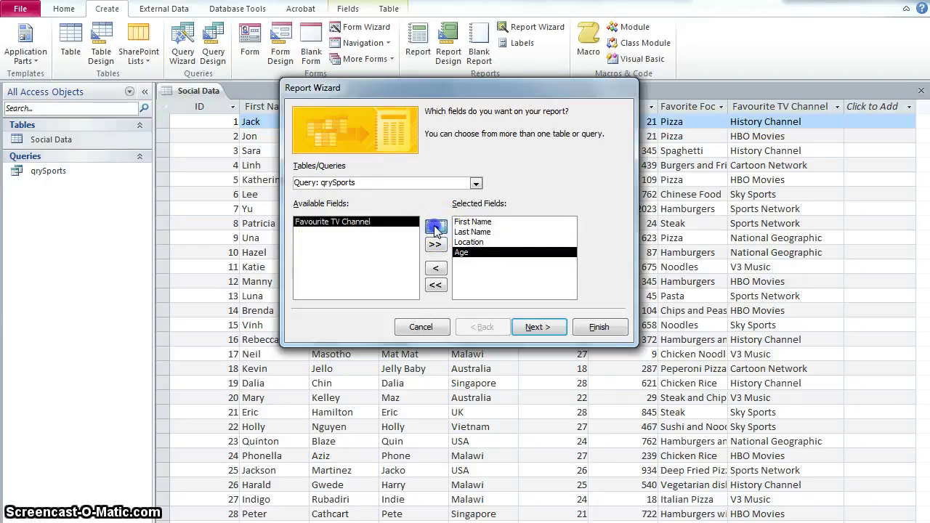
left_click(435, 228)
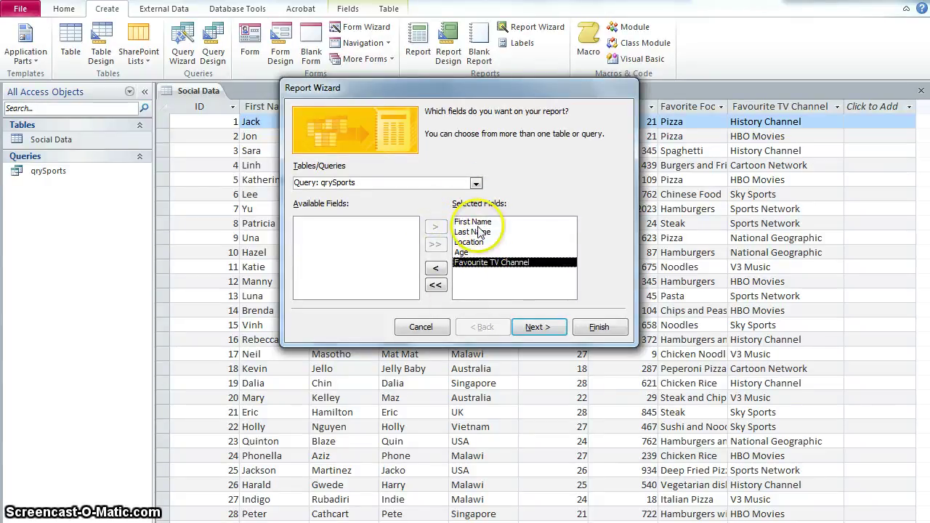
left_click(541, 328)
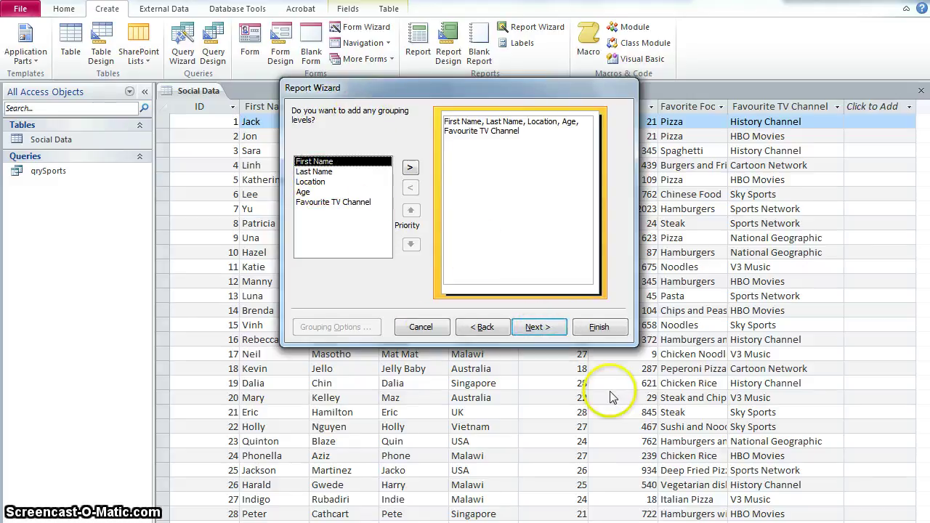
Step: Skip grouping and sort the report first by Age, then by Location
left_click(538, 327)
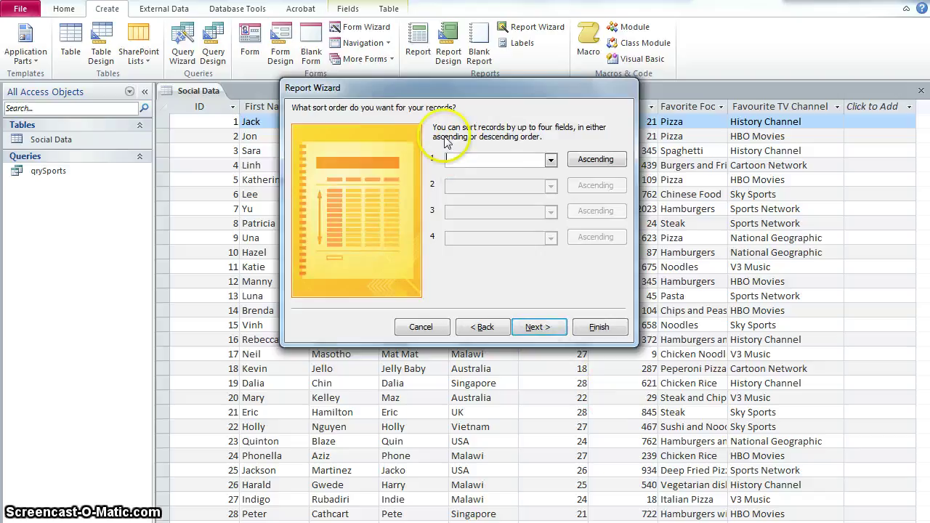
left_click(551, 160)
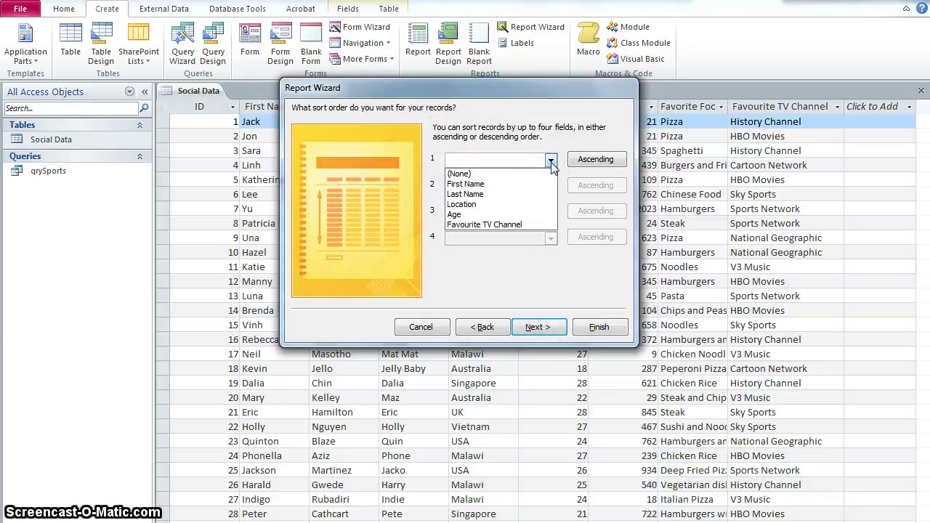
left_click(542, 215)
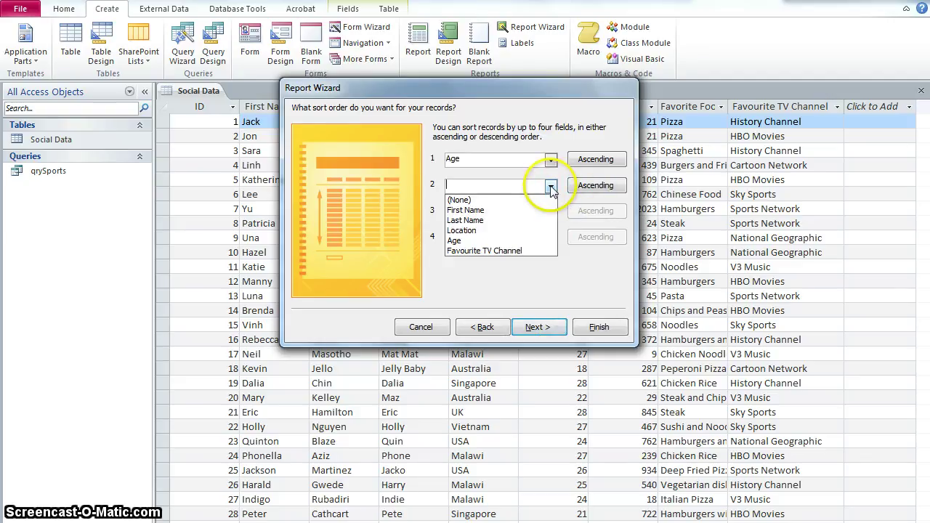
left_click(538, 231)
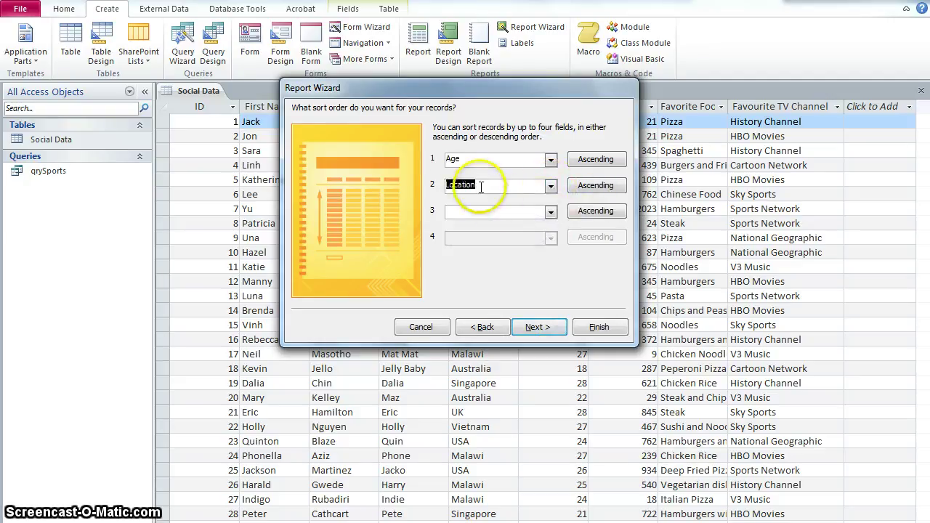
Step: Keep the tabular portrait layout and title the report 'People who like sports'
left_click(539, 329)
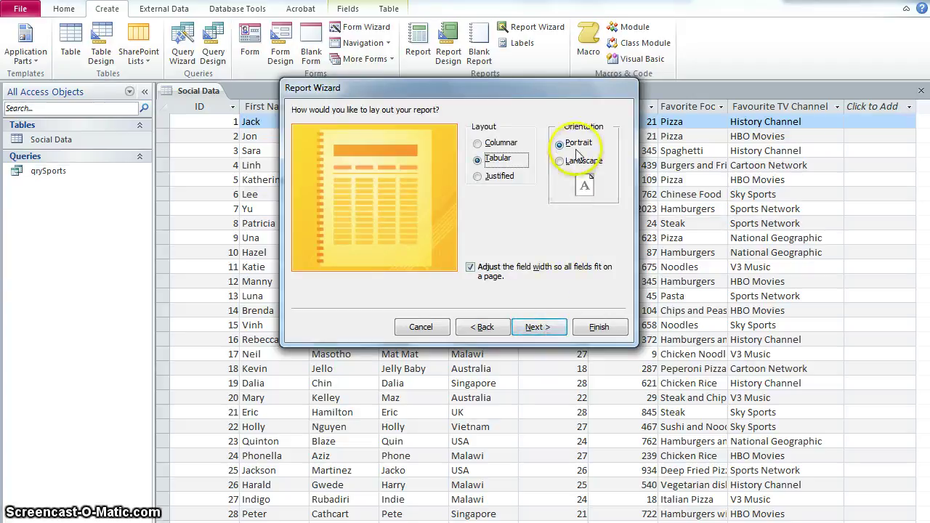
left_click(538, 329)
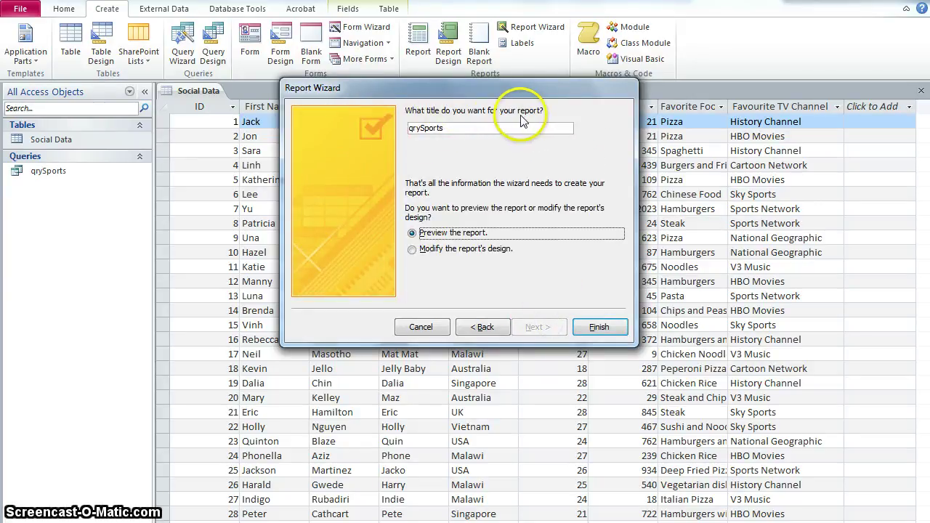
left_click_drag(436, 130, 364, 131)
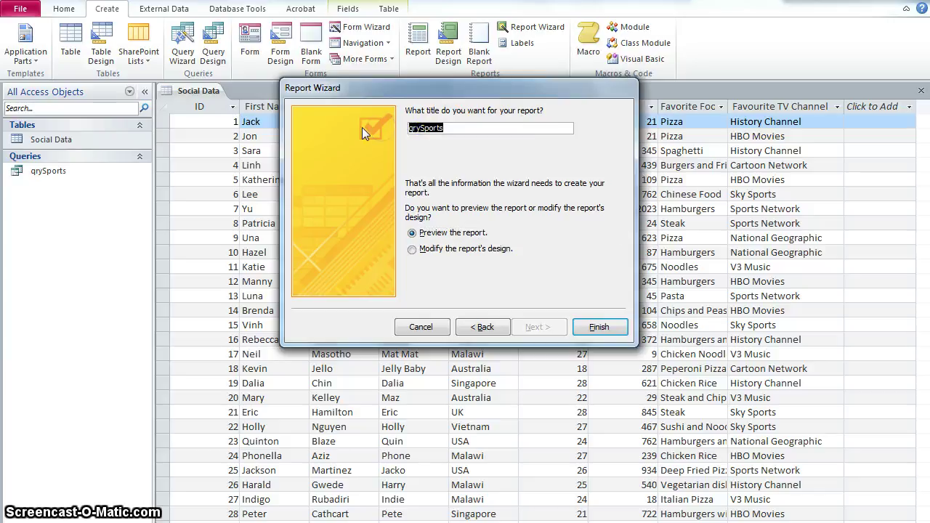
type("People ")
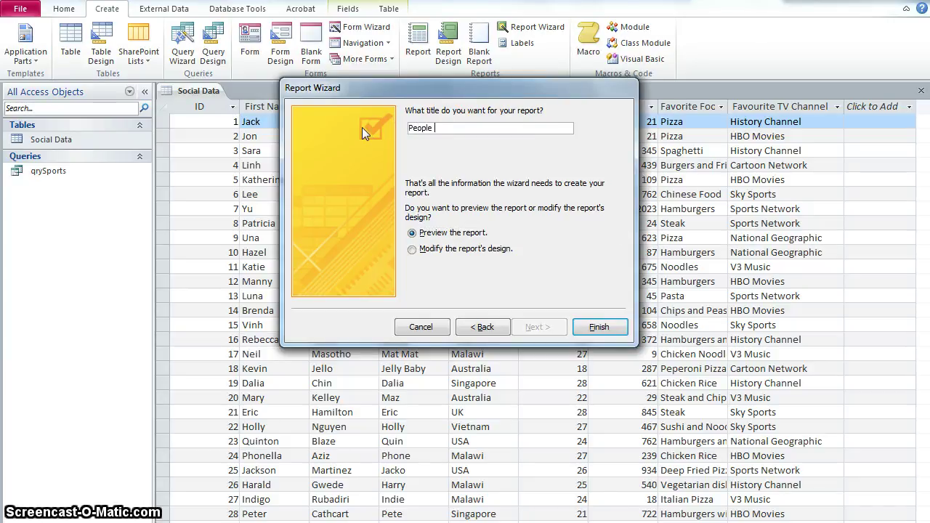
type("who like sp")
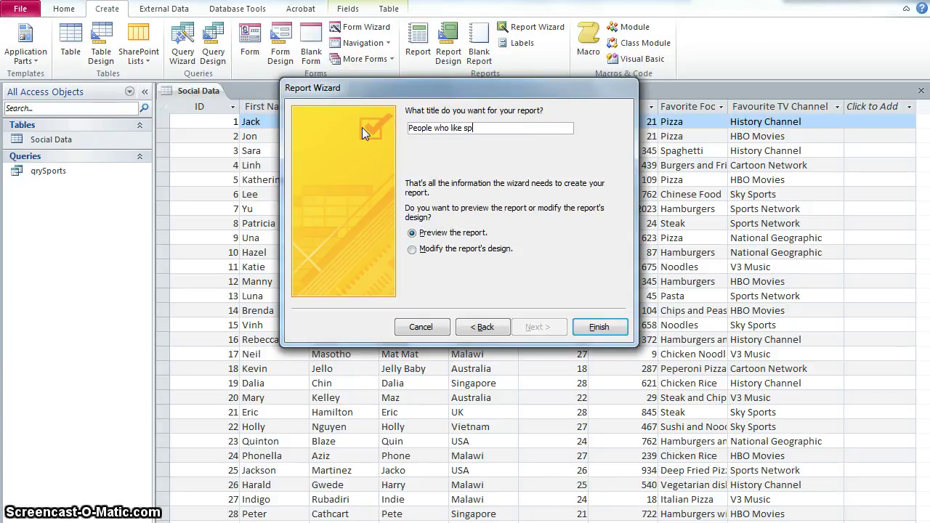
type("orts")
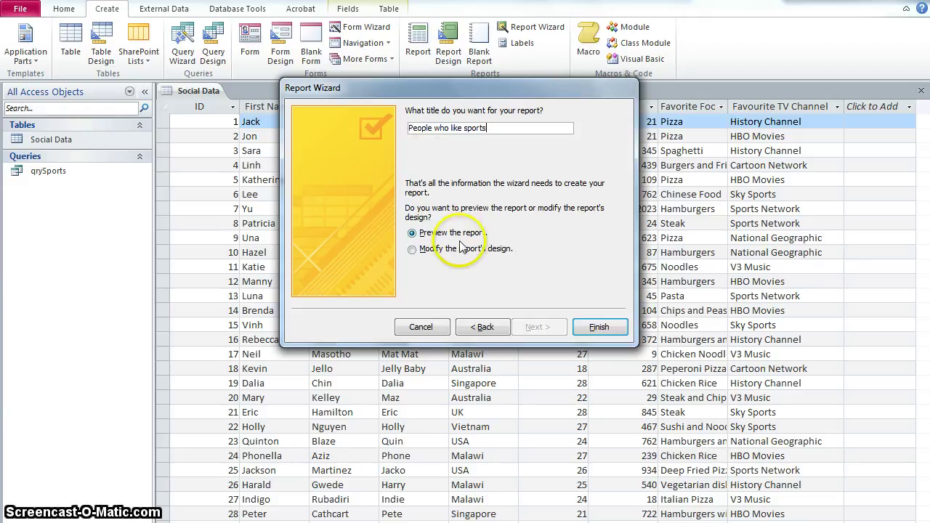
Step: Finish the wizard to preview the 'People who like sports' report of eight sports fans
left_click(601, 327)
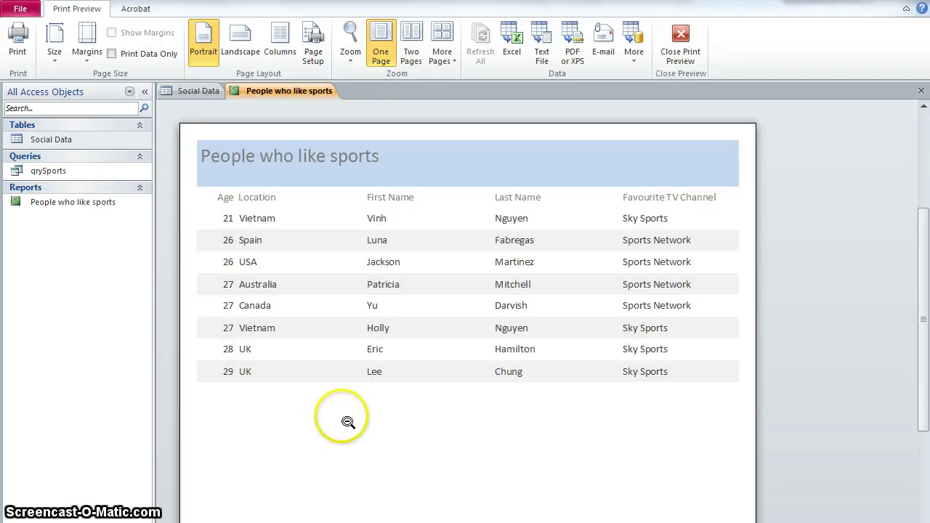
Step: In Design view, arrange the page header labels as Location, First Name, Last Name, Age, Favourite TV Channel
left_click(681, 55)
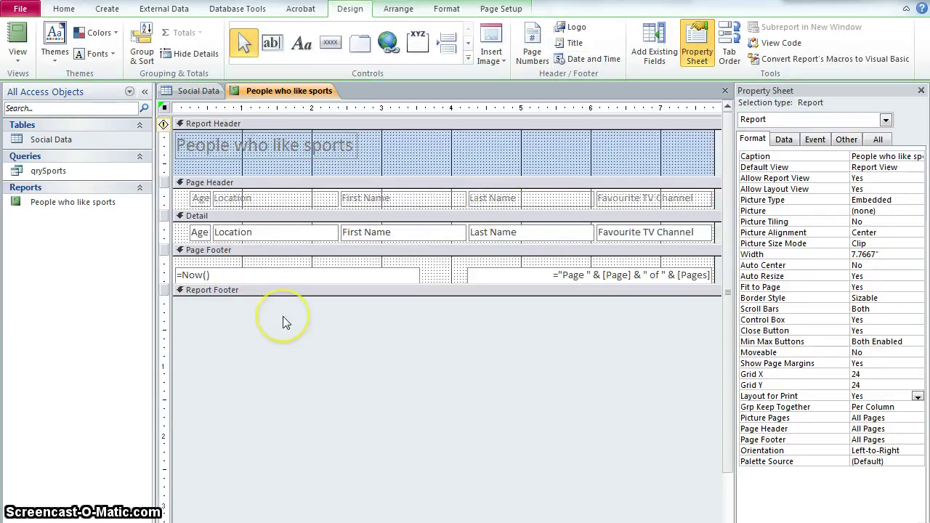
left_click(203, 202)
left_click_drag(205, 207, 263, 208)
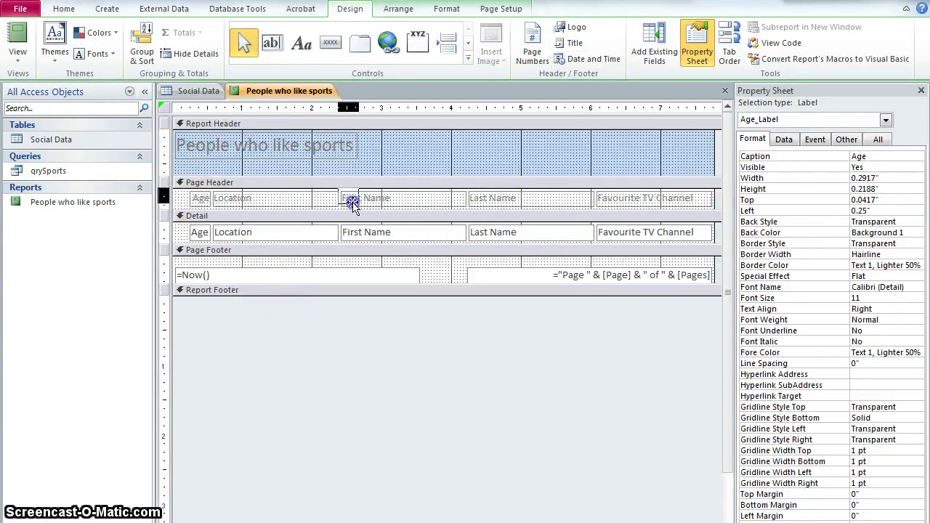
left_click_drag(454, 204, 593, 198)
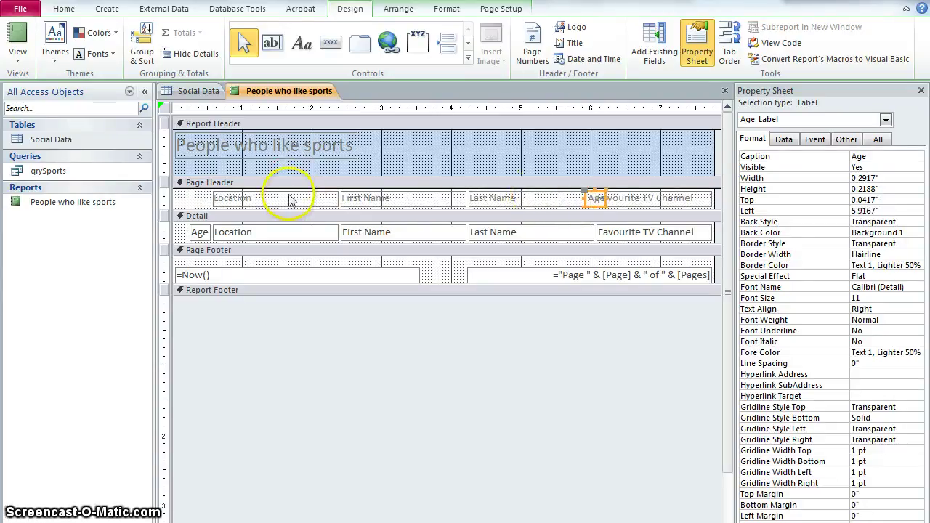
left_click_drag(289, 197, 253, 196)
left_click_drag(369, 205, 335, 201)
left_click_drag(483, 198, 458, 204)
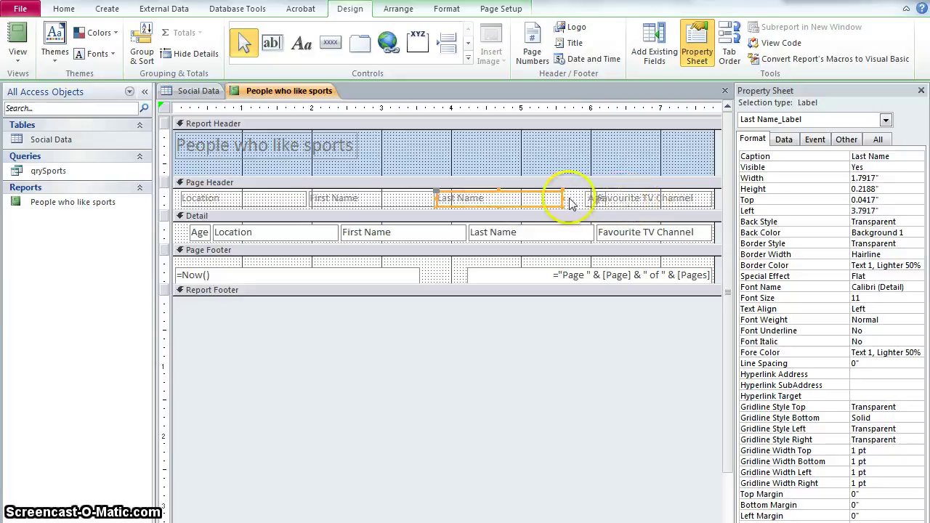
left_click_drag(595, 204, 584, 201)
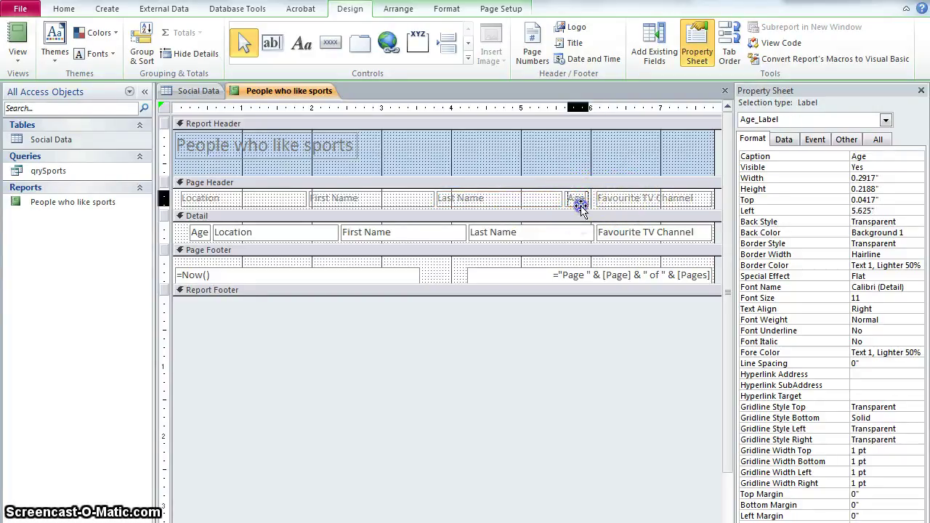
Step: Check the new heading order in Report view, then bring up the View options list
left_click(17, 40)
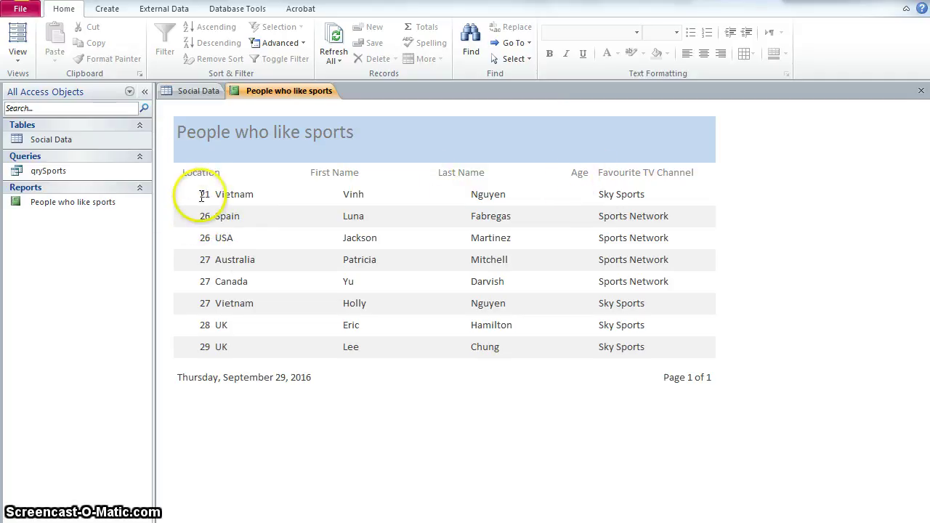
left_click(18, 52)
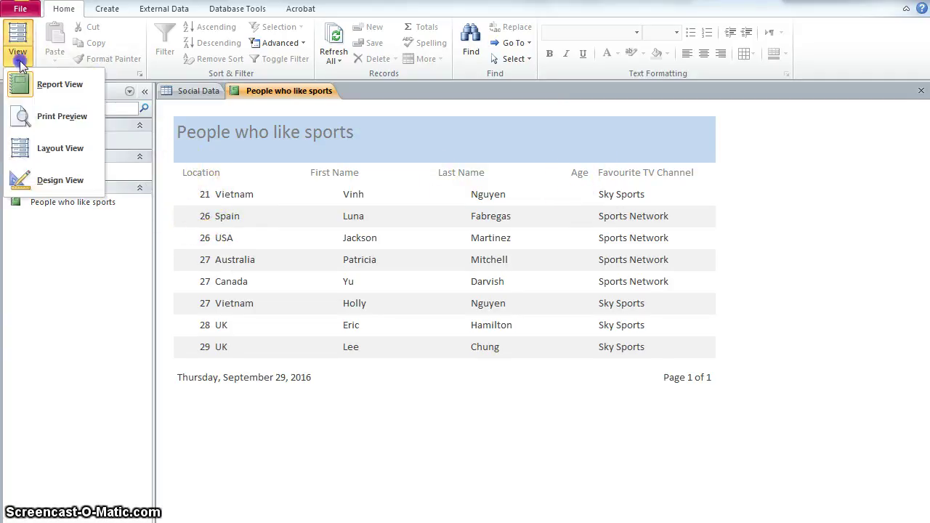
Step: In Design view, line up the Detail text boxes as Location, First Name, Last Name, Age, Favourite TV Channel under their headings
left_click(59, 180)
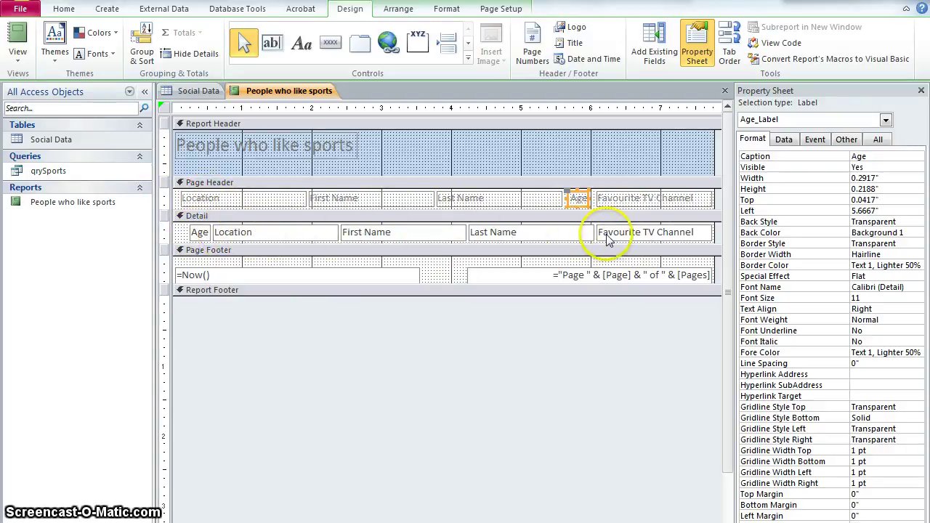
left_click(225, 234)
left_click_drag(334, 231, 252, 240)
left_click(311, 239)
left_click(376, 246)
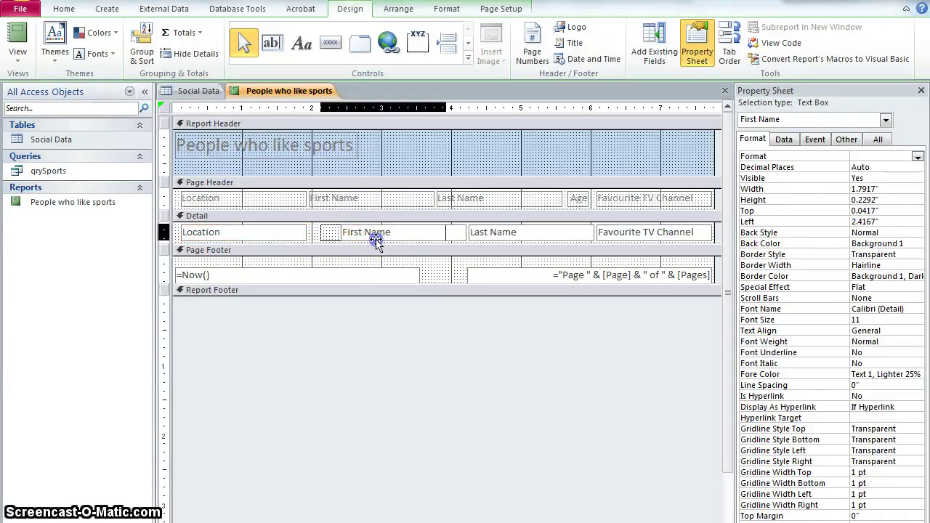
left_click_drag(369, 242, 373, 240)
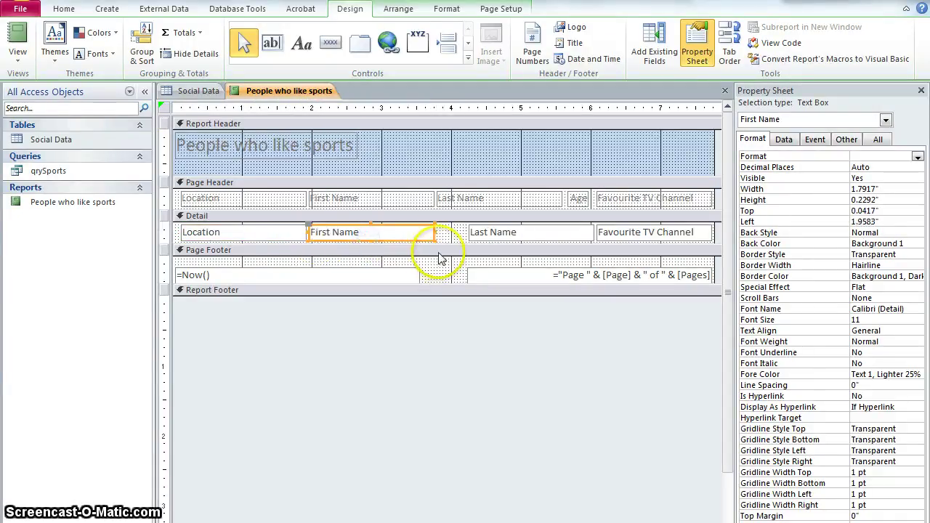
left_click_drag(484, 240, 440, 233)
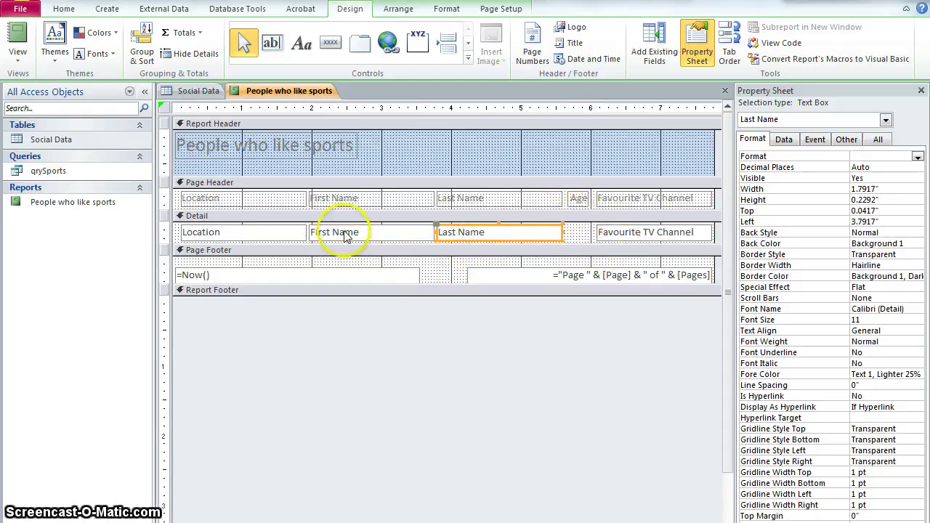
left_click_drag(283, 234, 277, 234)
left_click_drag(346, 234, 571, 236)
left_click(386, 243)
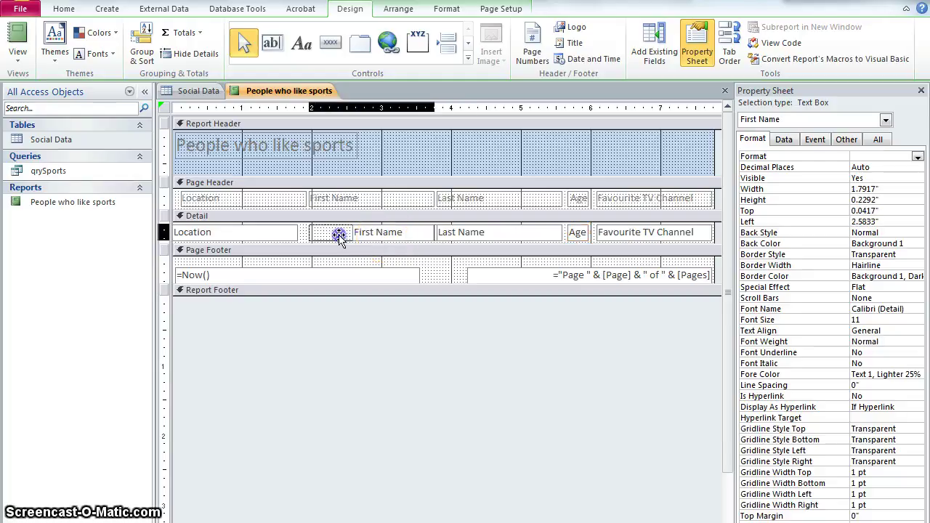
left_click_drag(340, 237, 338, 237)
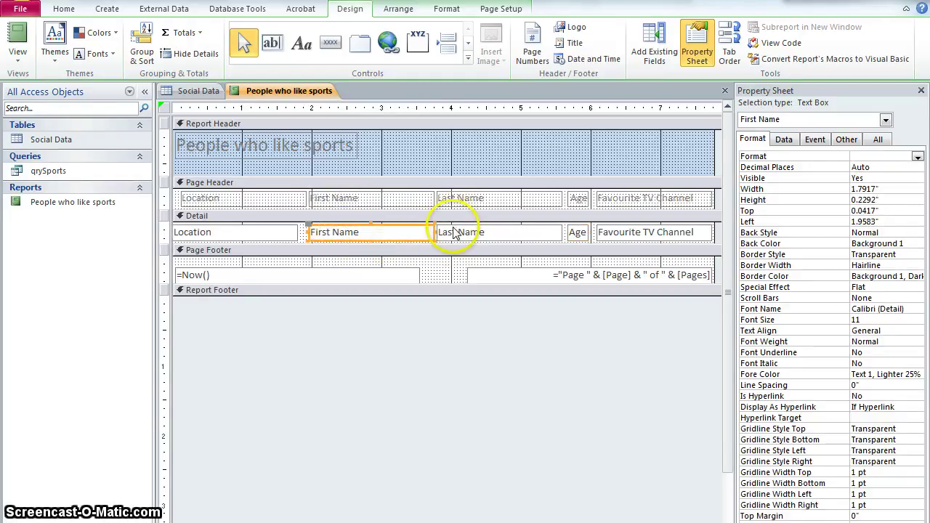
left_click_drag(241, 232, 247, 232)
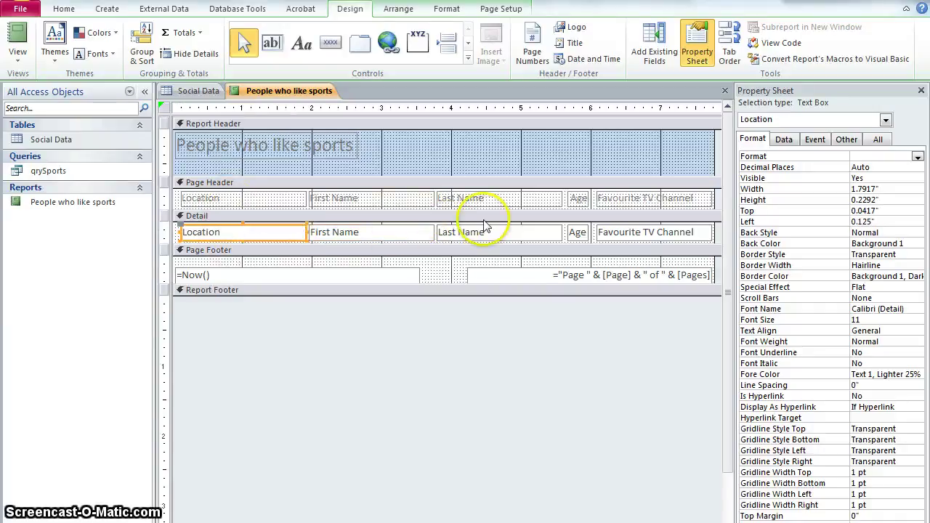
Step: Preview the People who like sports report in Report view with Location as the first column
left_click(18, 40)
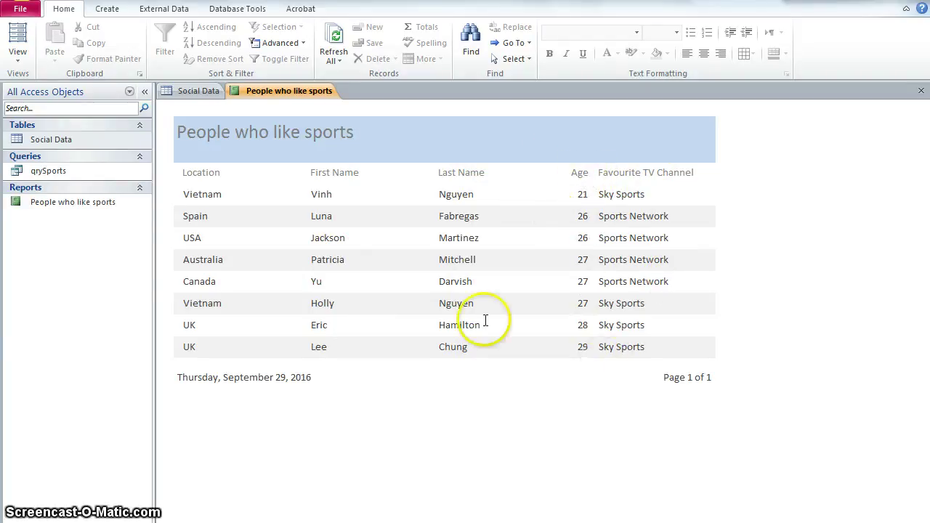
left_click(18, 63)
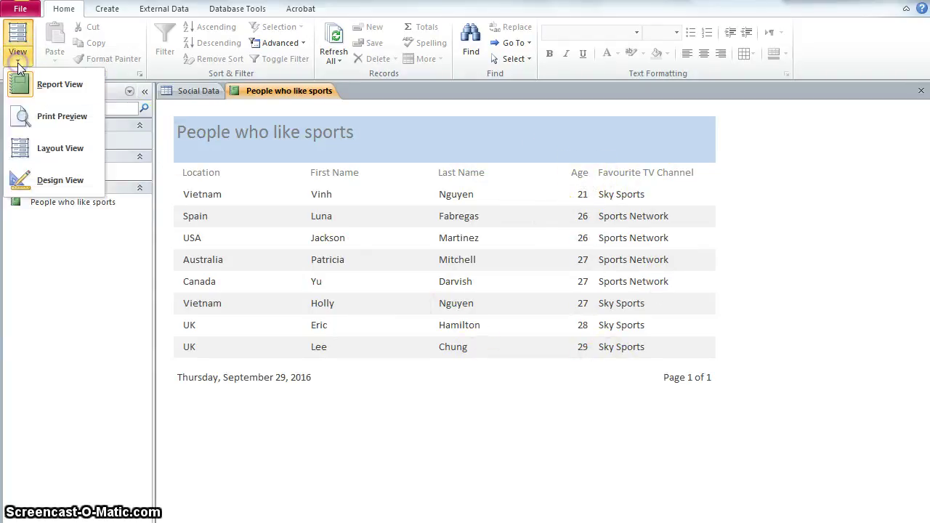
Step: In Design view, narrow the Last Name heading and field, and pull Favourite TV Channel left beside Age
left_click(46, 179)
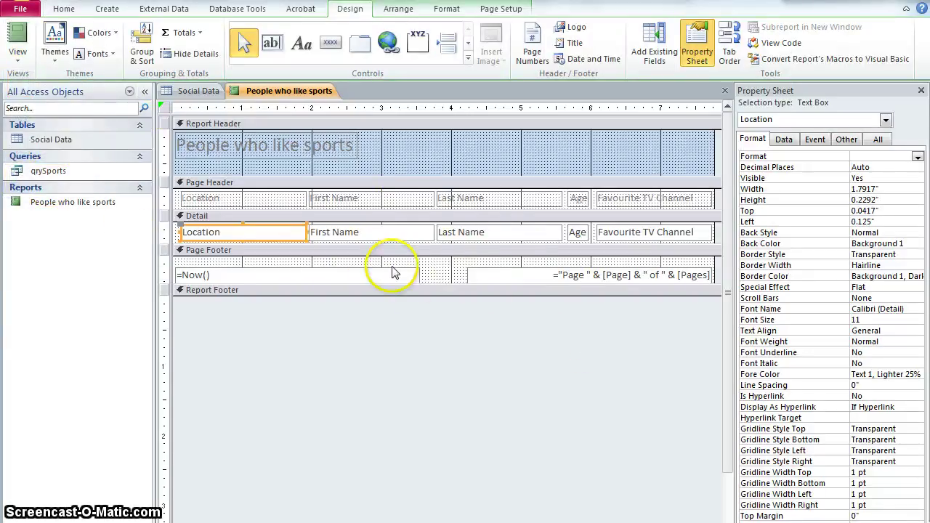
left_click(512, 200)
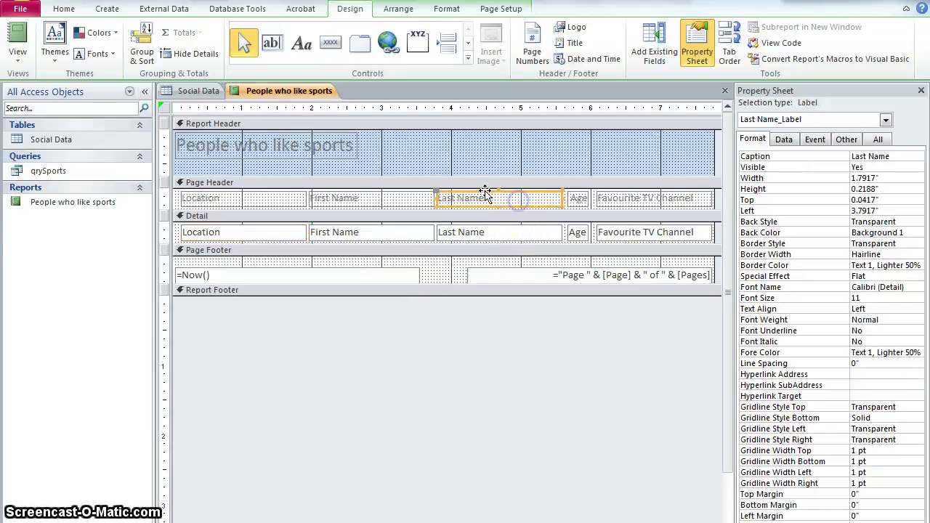
left_click(500, 233, "shift")
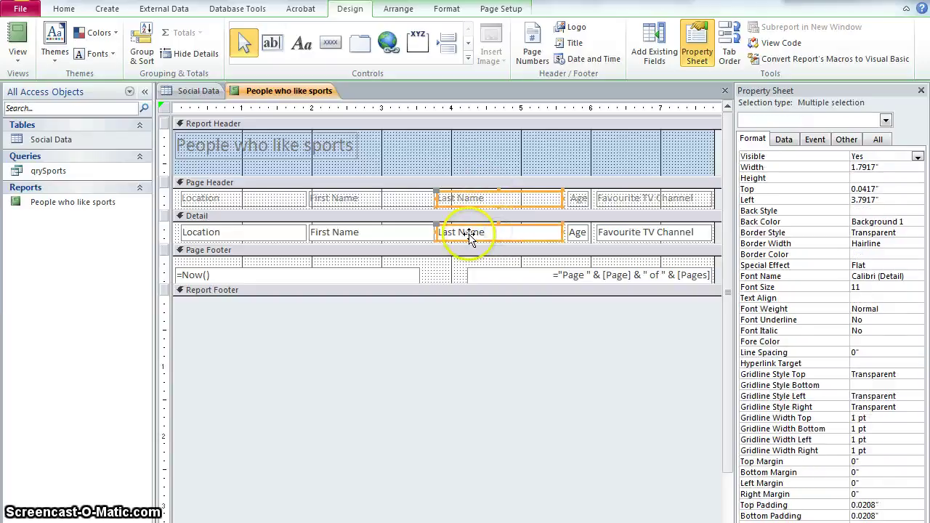
left_click_drag(557, 198, 536, 206)
mouse_move(592, 200)
left_mouse_down()
mouse_move(606, 223)
mouse_move(633, 231)
mouse_move(622, 206)
mouse_move(585, 205)
left_mouse_up()
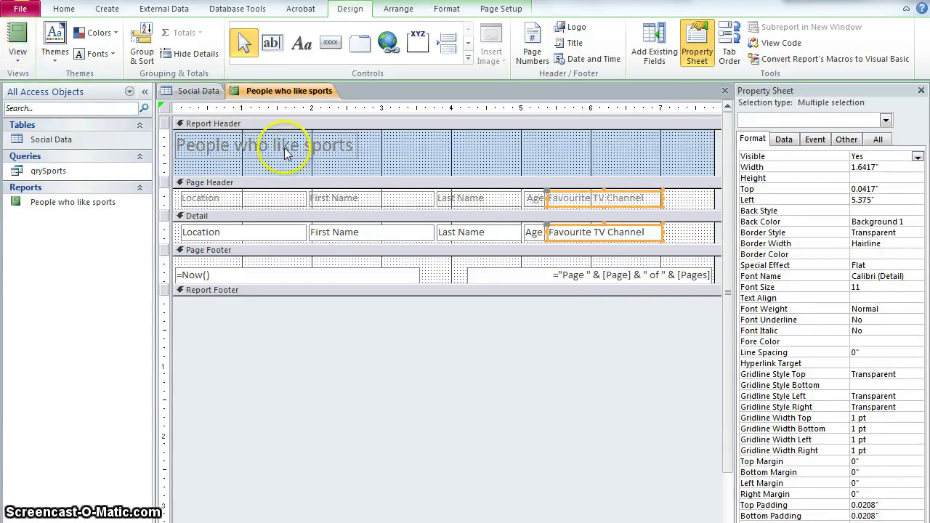
Step: Drag the report title to the centre of the report header
left_click_drag(285, 153, 489, 169)
left_click(21, 60)
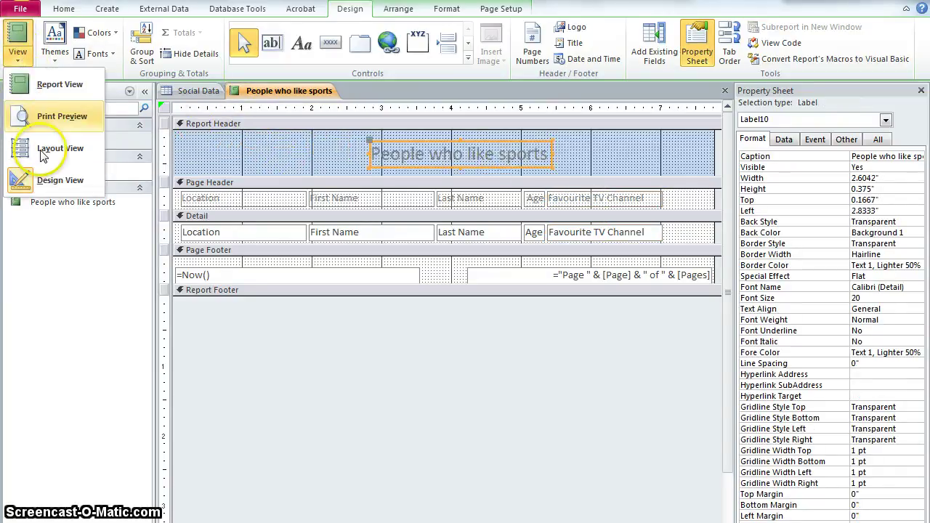
left_click(37, 182)
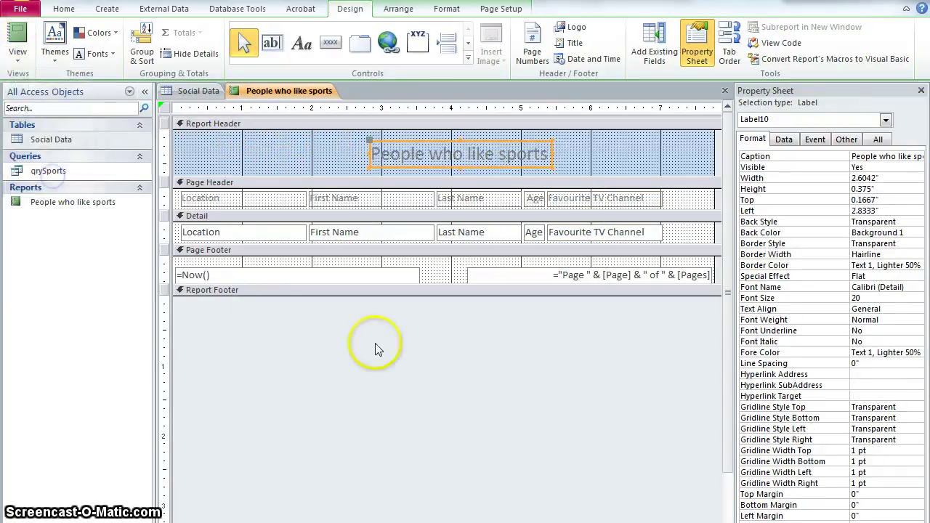
Step: Check the centred title and reordered columns in Report view, then return to Design view
left_click(17, 37)
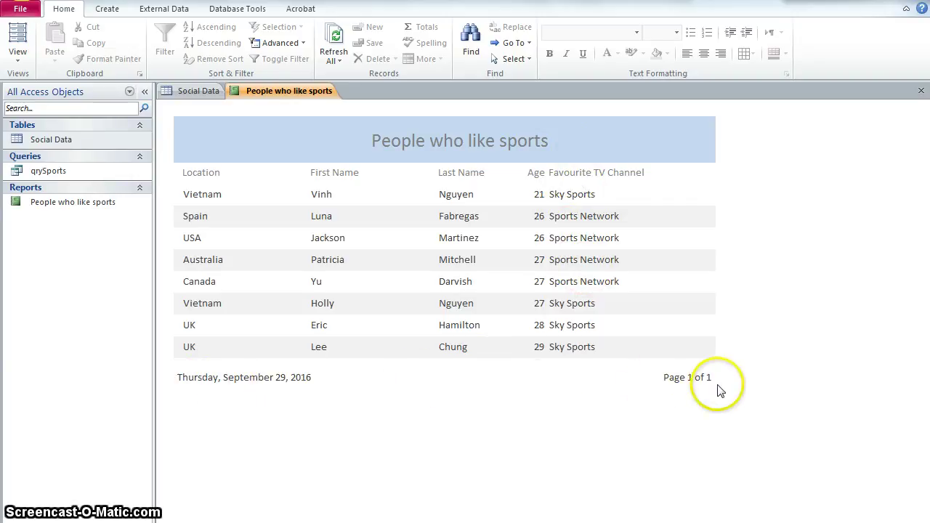
left_click(18, 52)
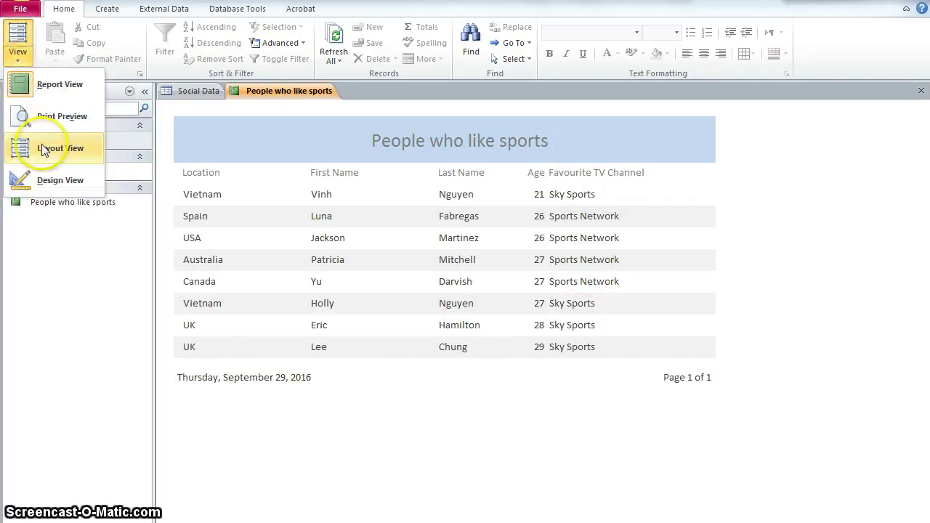
left_click(51, 178)
Step: Delete the page-number box from the Page Footer and preview the report showing only the date
left_click(204, 275)
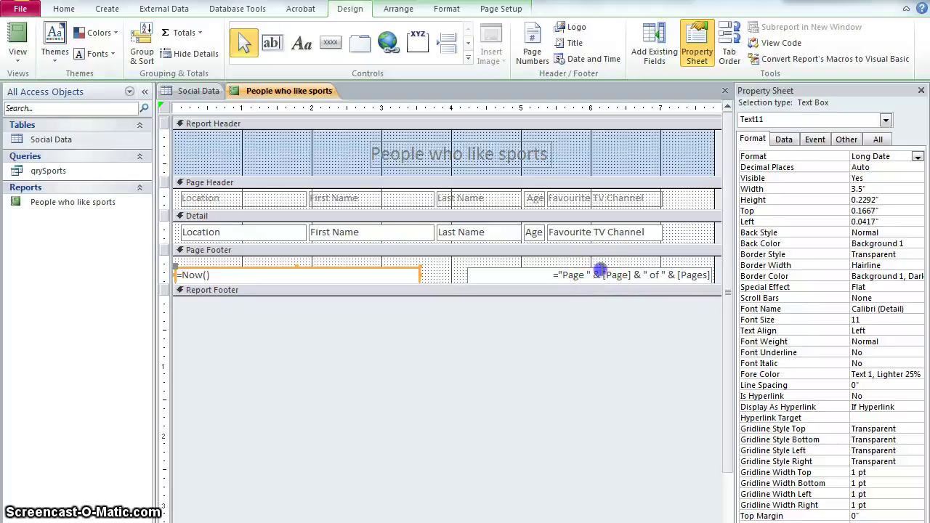
left_click(599, 270)
key("Delete")
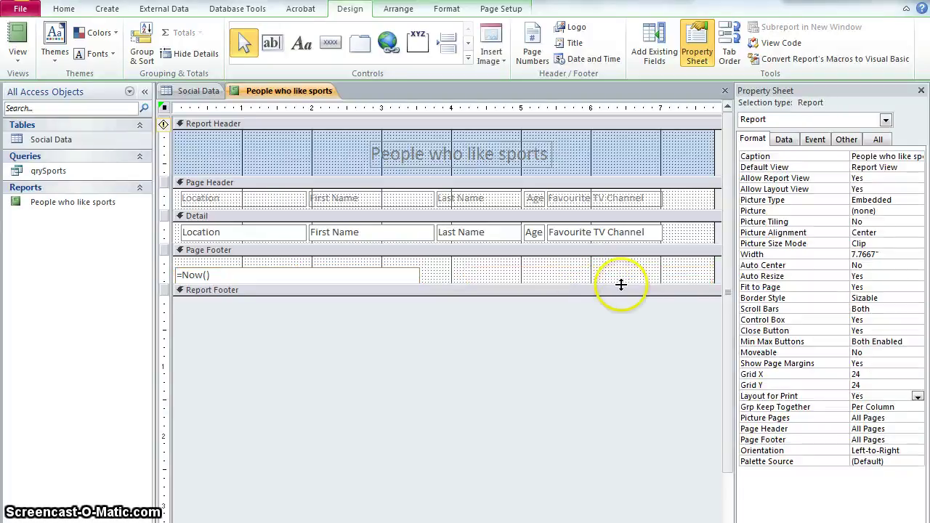
left_click(19, 40)
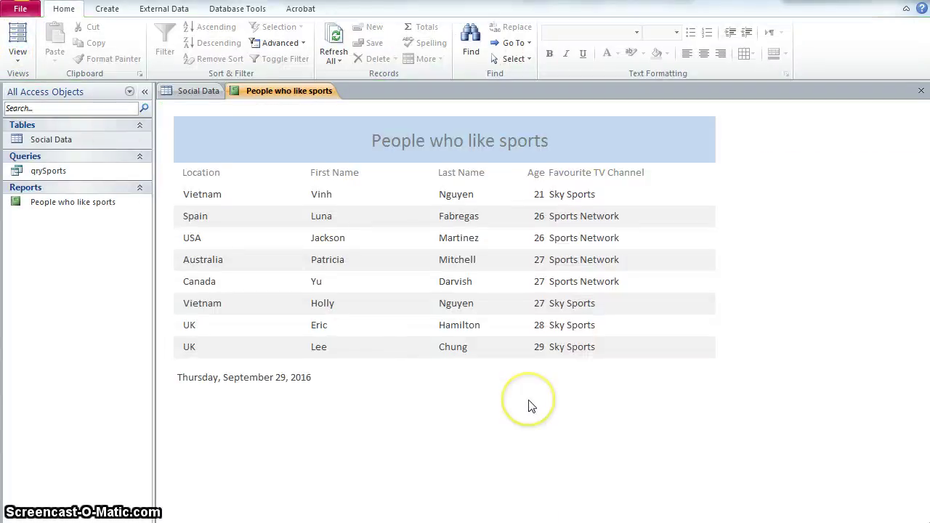